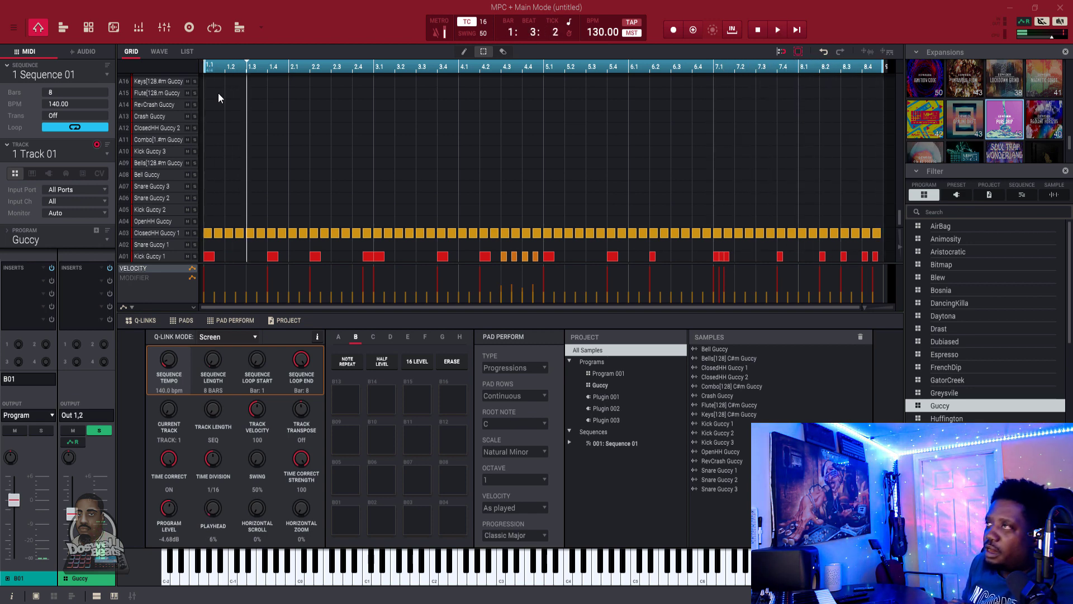
# - Bring up the channel mixer and raise the Guccy program's Send 1 to 0.00 dB
pyautogui.press('space')
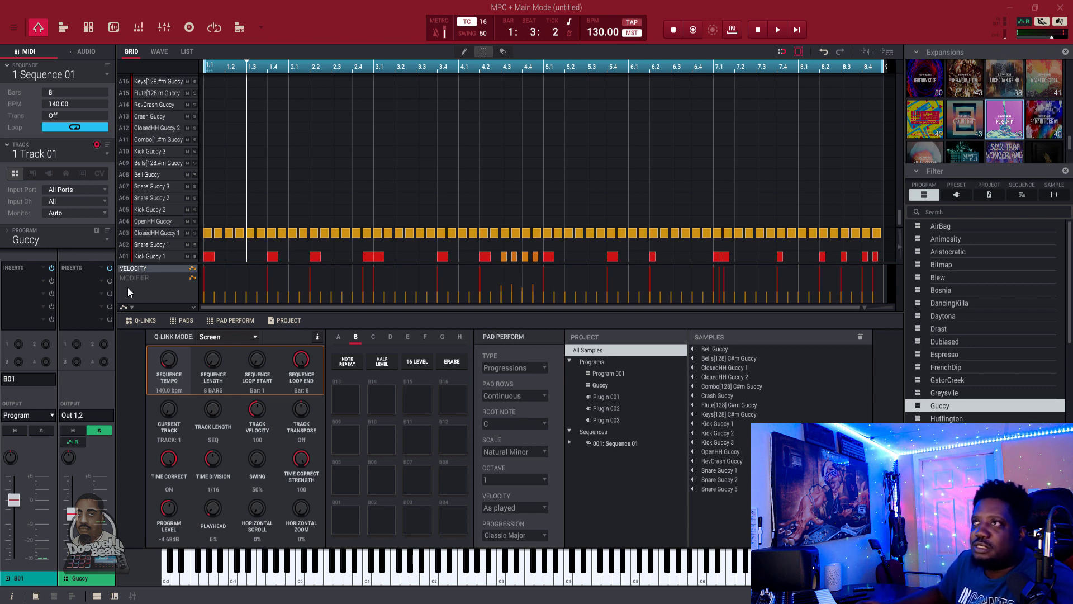
pyautogui.click(114, 28)
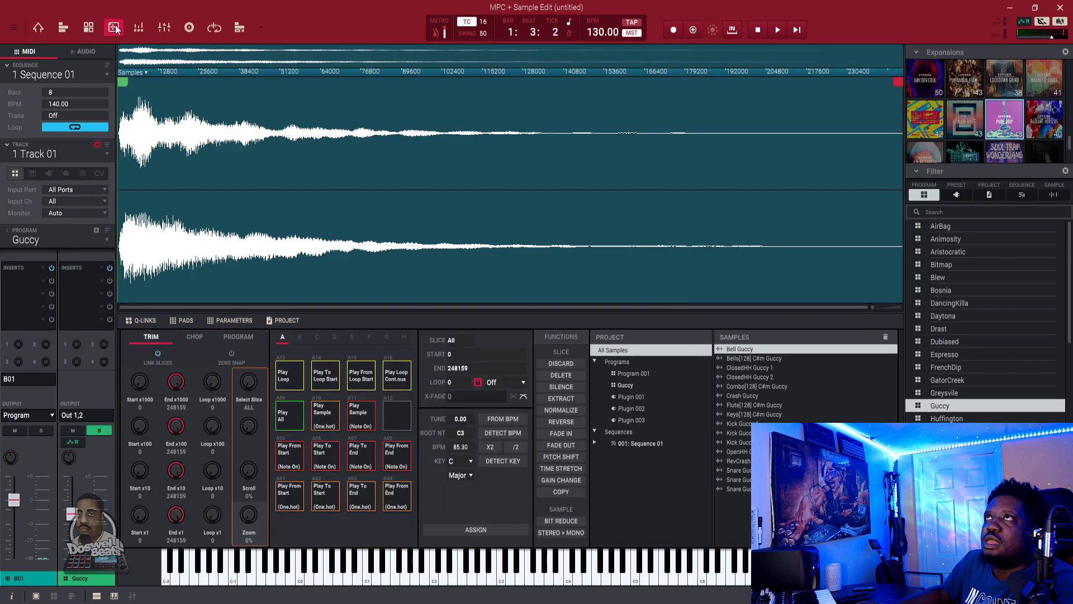
pyautogui.click(63, 29)
pyautogui.click(38, 27)
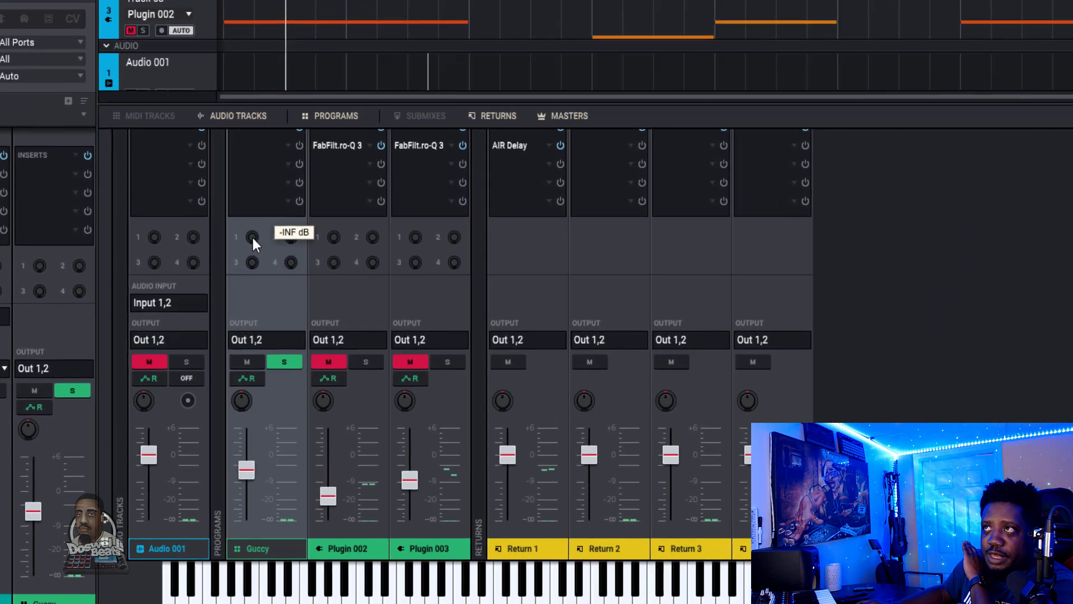
pyautogui.moveTo(224, 324); pyautogui.dragTo(223, 304)
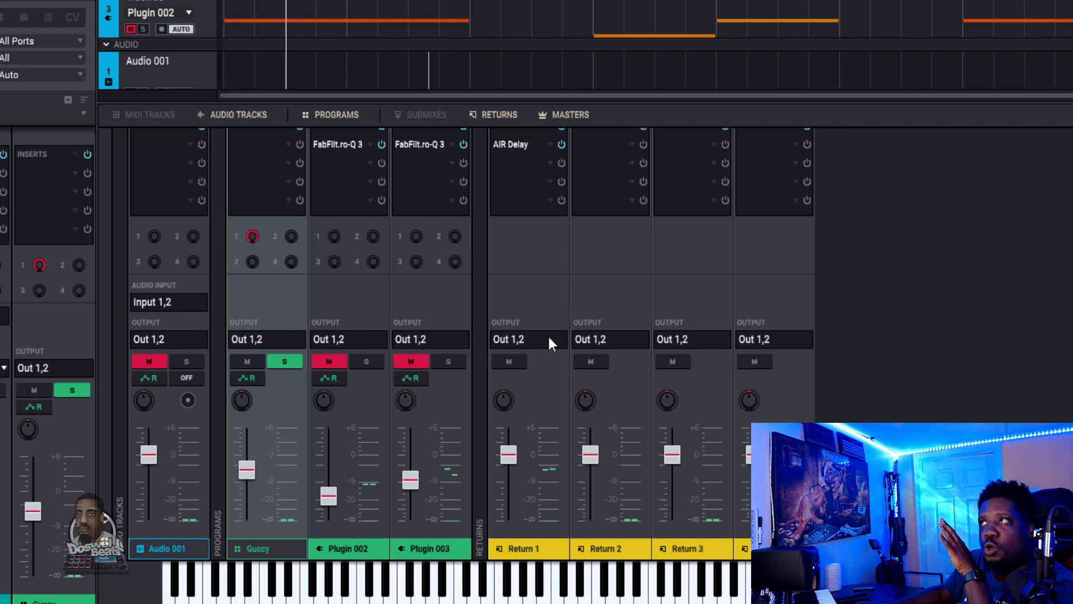
pyautogui.moveTo(252, 236)
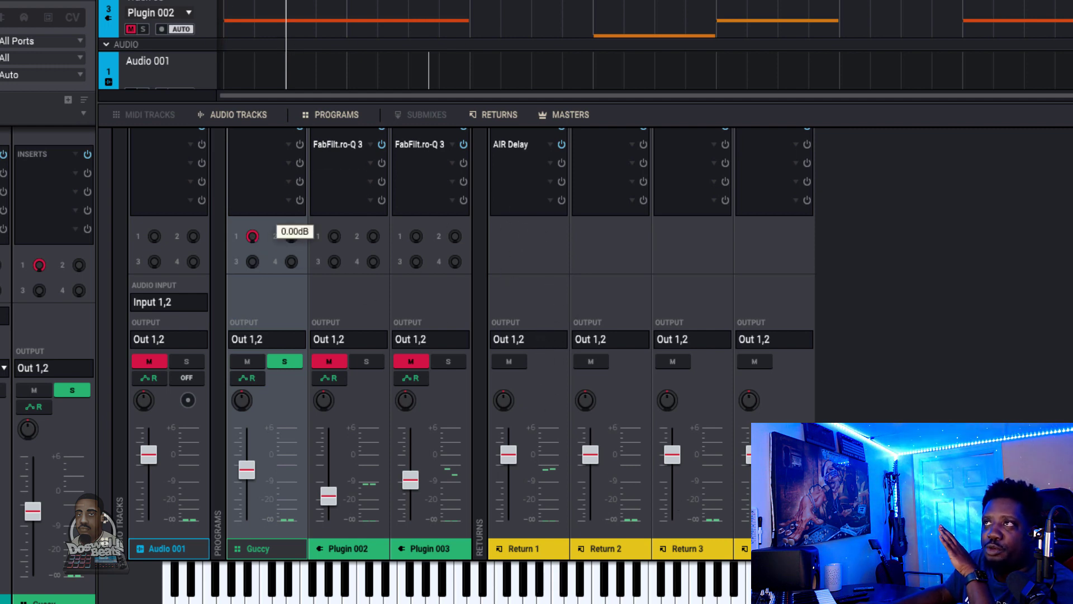
# - Open the AIR Delay insert on Return 1 and move its plug-in window clear of the mixer channels
pyautogui.click(511, 145)
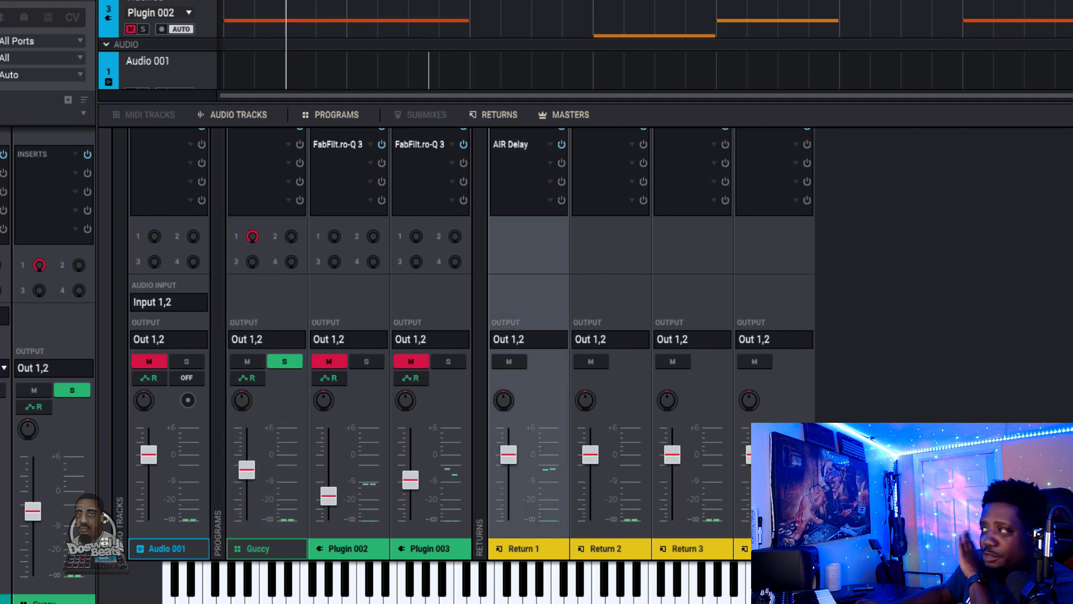
pyautogui.moveTo(476, 220); pyautogui.dragTo(893, 140)
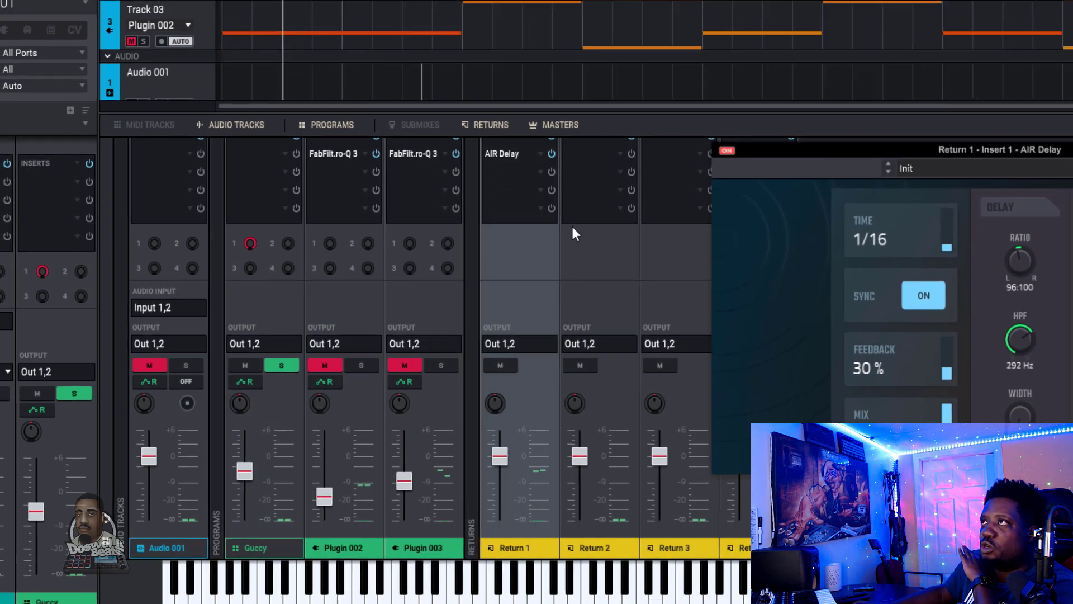
pyautogui.moveTo(909, 229); pyautogui.dragTo(752, 246)
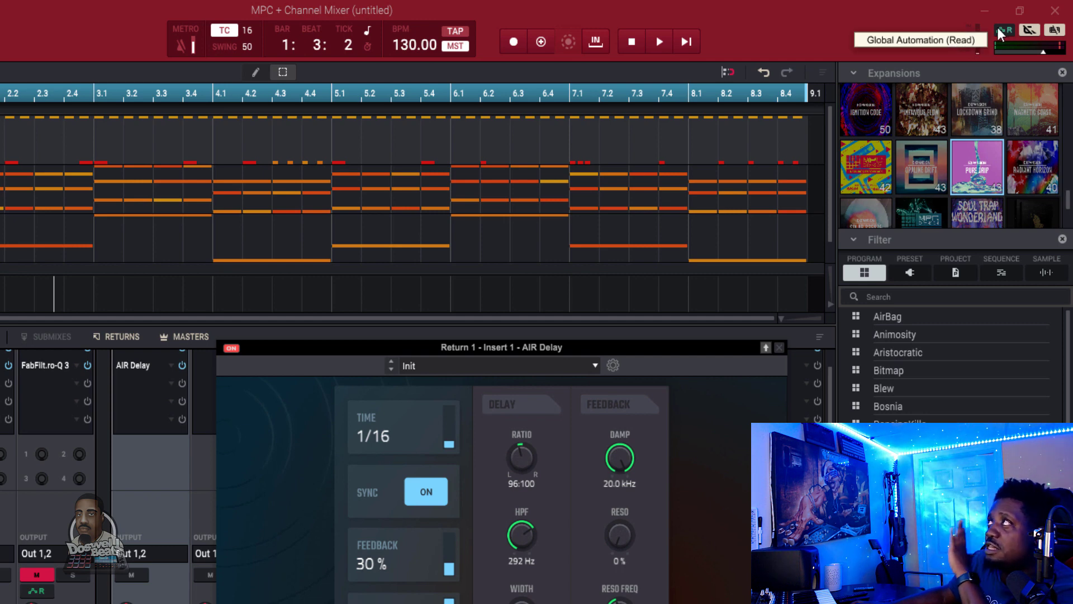
# - Switch the global automation mode to Write
pyautogui.click(998, 28)
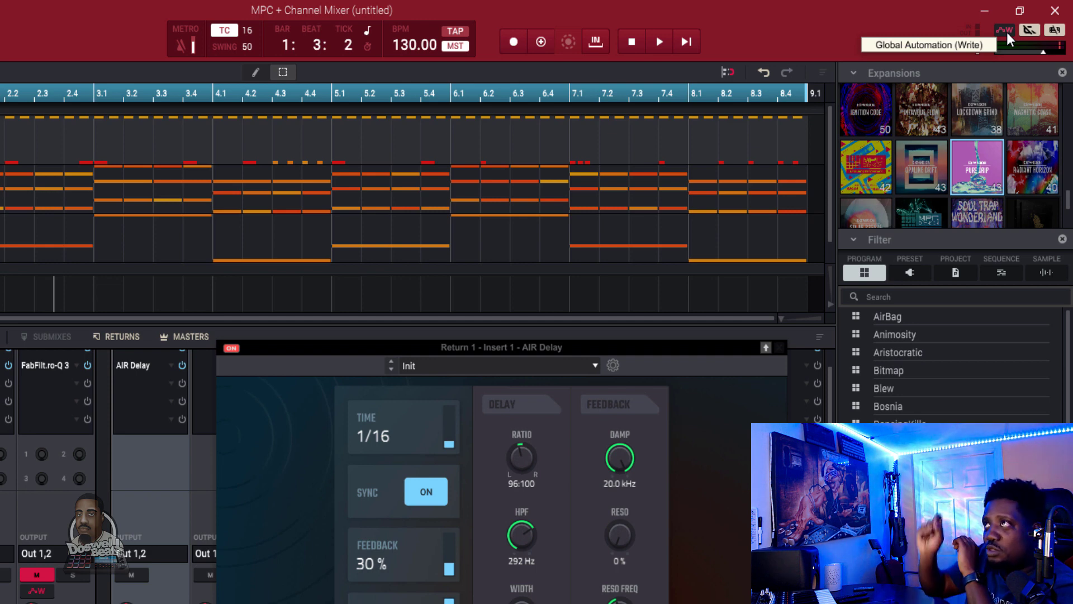
pyautogui.click(1007, 32)
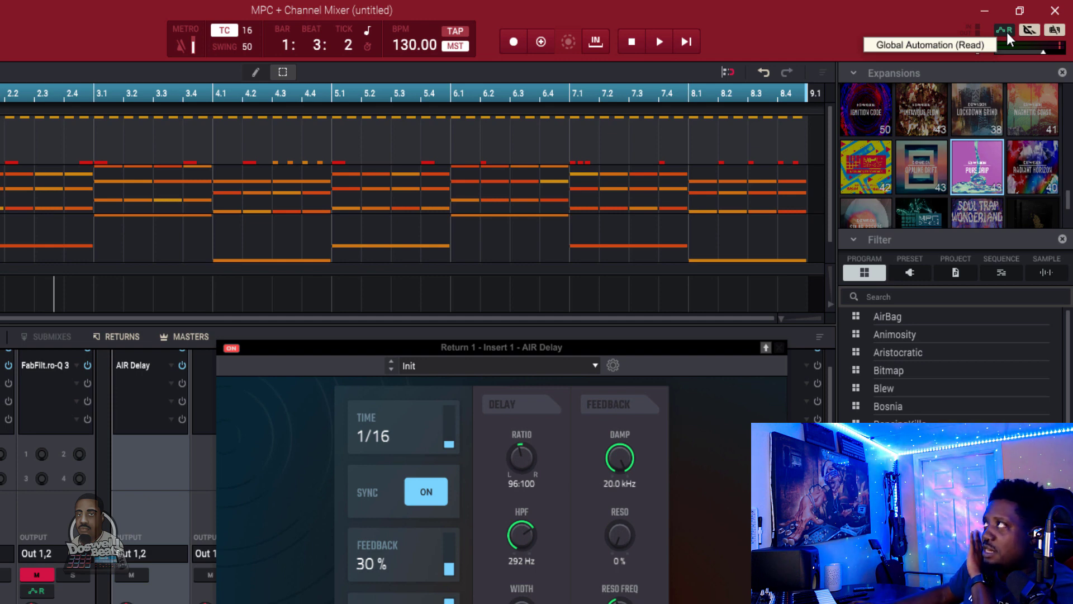
pyautogui.click(1007, 32)
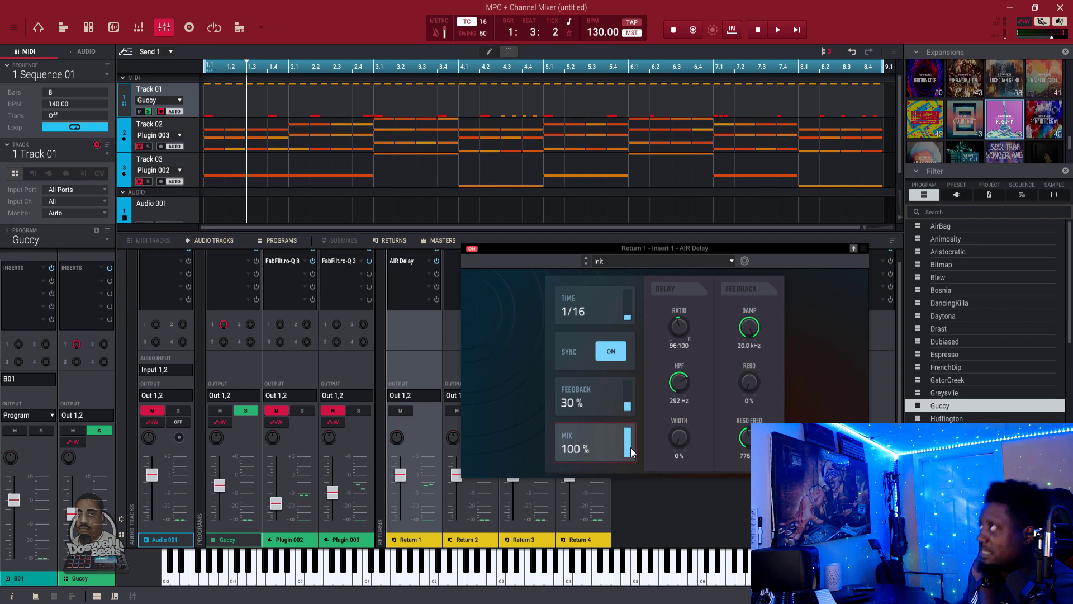
# - Play the sequence and sweep the AIR Delay mix down to 0% and back up to 100%
pyautogui.press('space')
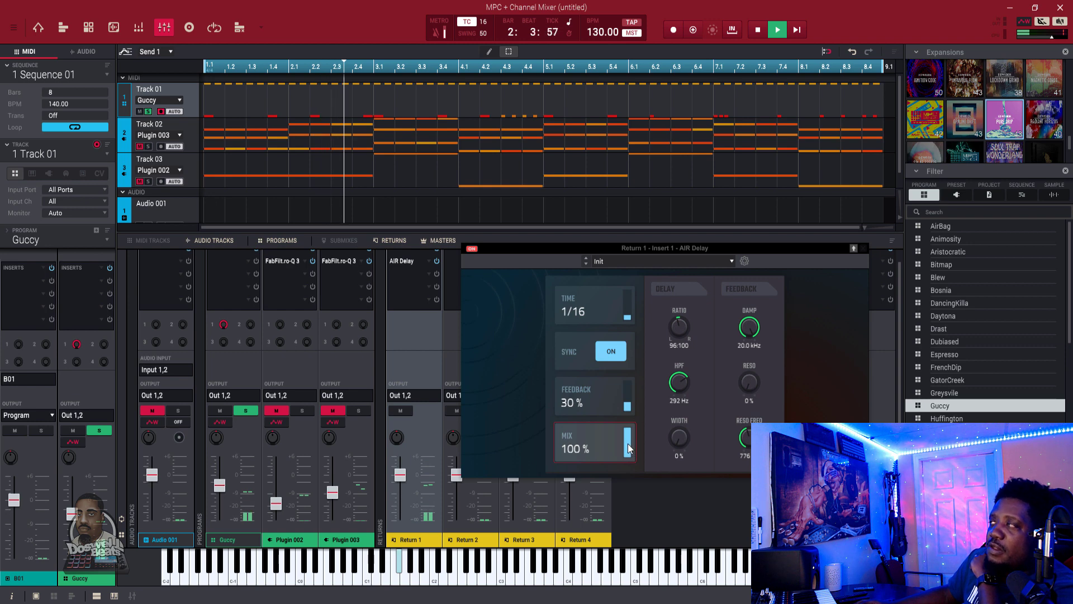
pyautogui.moveTo(629, 432); pyautogui.dragTo(627, 464)
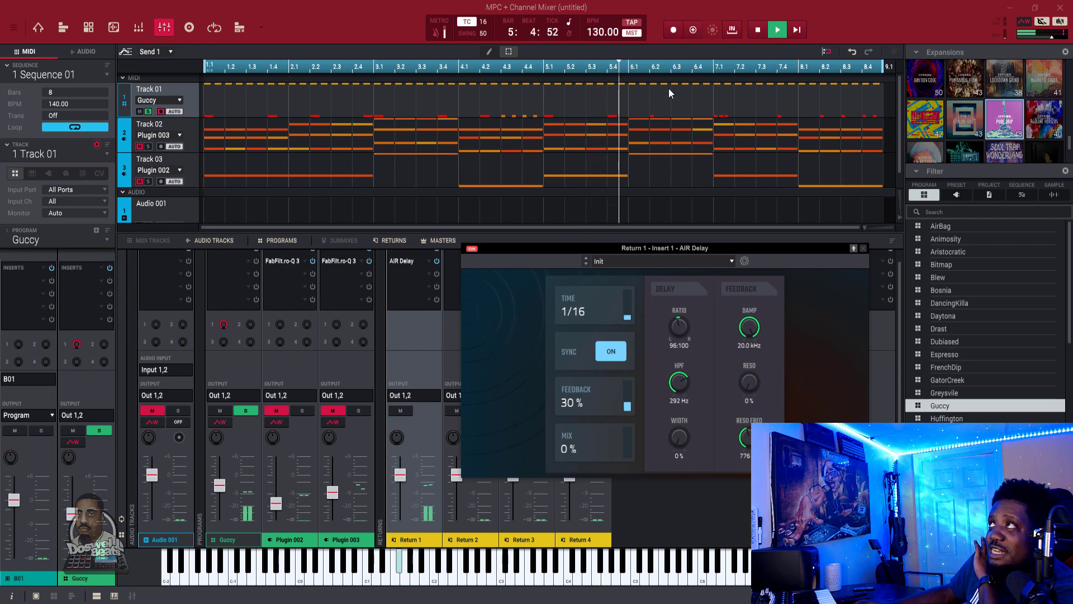
pyautogui.moveTo(628, 444); pyautogui.dragTo(640, 505)
pyautogui.moveTo(644, 437); pyautogui.dragTo(668, 322)
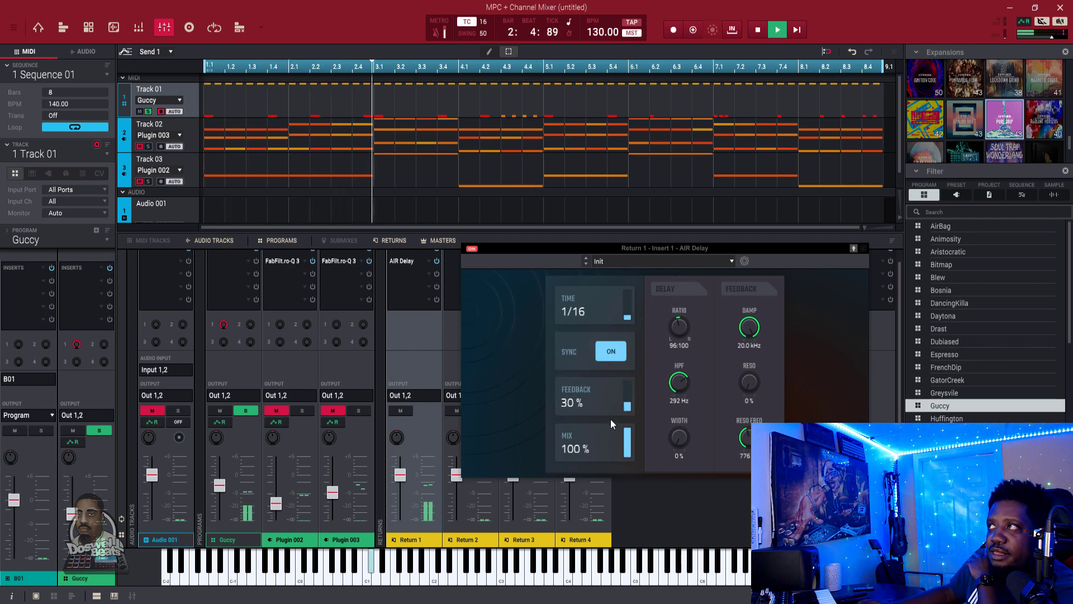
# - Lower the Guccy program's Send 1 to about -29.9 dB during playback and bring it back up
pyautogui.moveTo(74, 353)
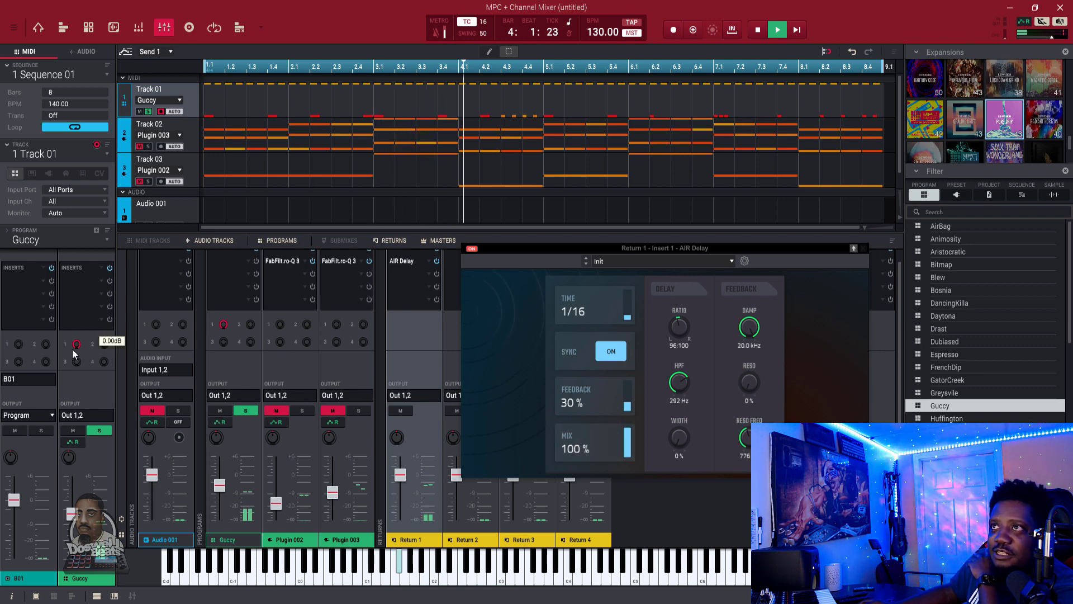
pyautogui.moveTo(77, 346); pyautogui.dragTo(76, 413)
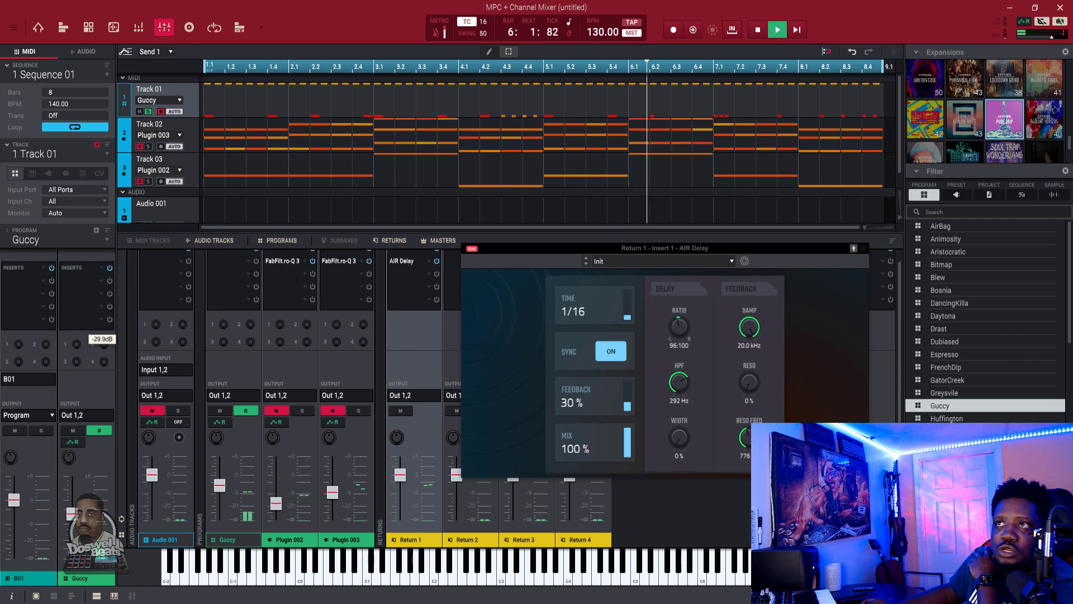
pyautogui.moveTo(76, 345); pyautogui.dragTo(76, 279)
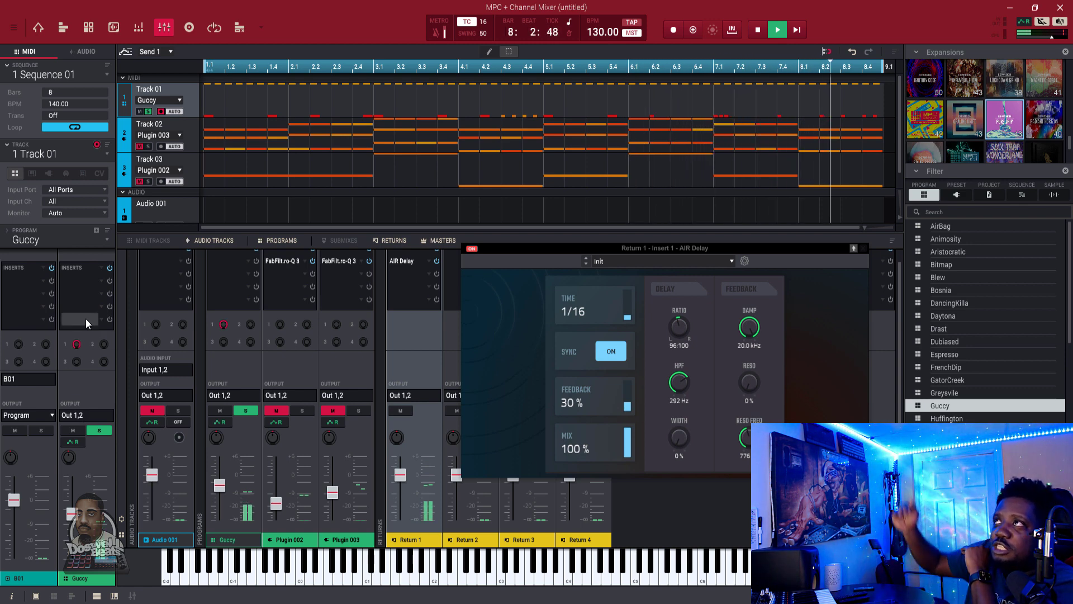
# - Sweep the AIR Delay mix to 0% and back to 100% repeatedly while the sequence keeps playing
pyautogui.moveTo(625, 445); pyautogui.dragTo(628, 503)
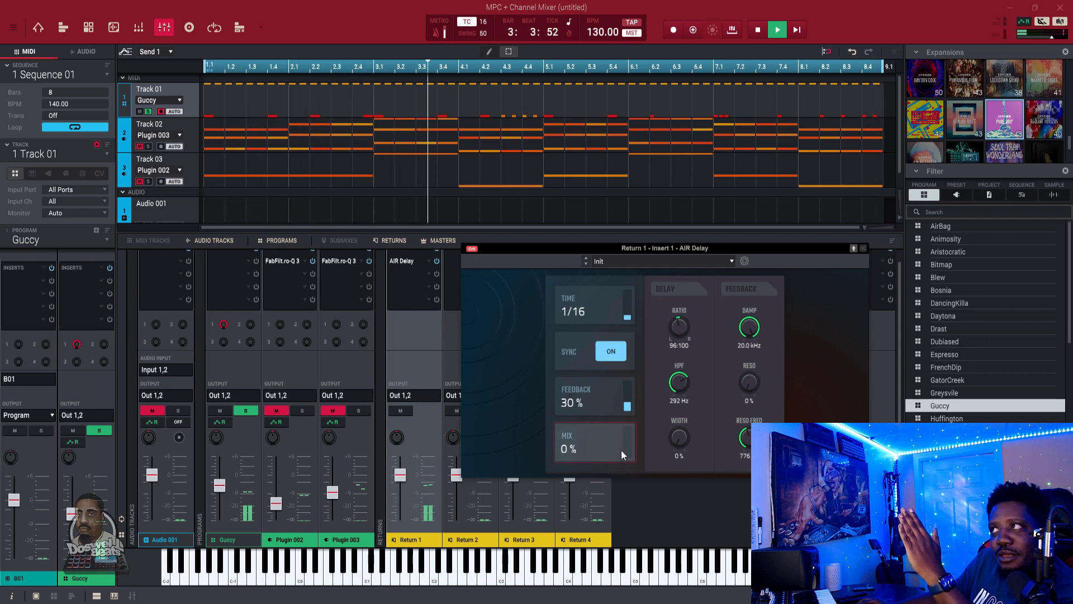
pyautogui.moveTo(627, 450); pyautogui.dragTo(622, 340)
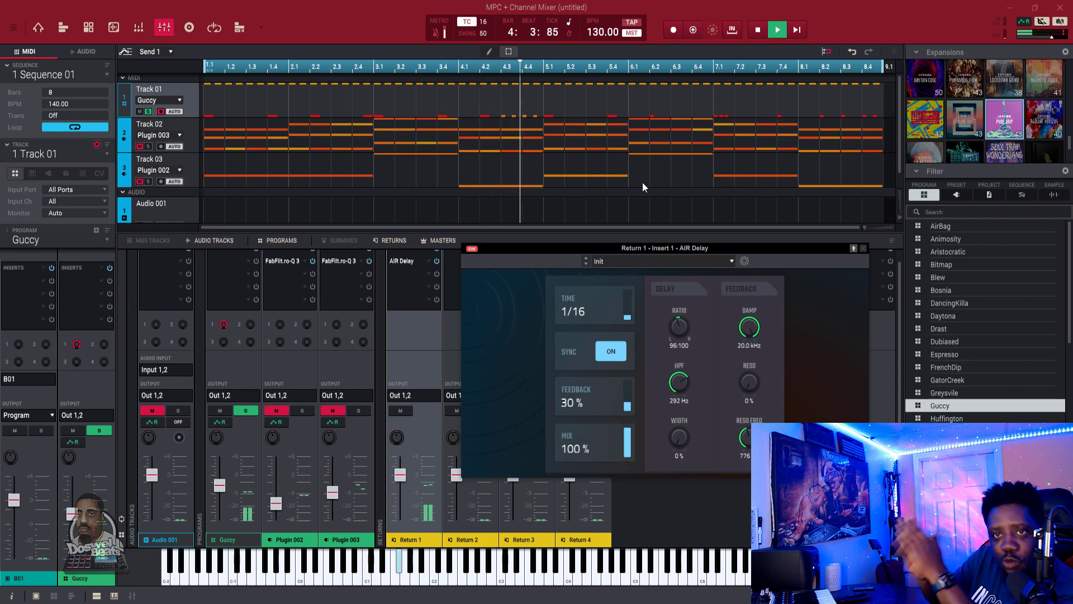
pyautogui.moveTo(627, 447); pyautogui.dragTo(698, 237)
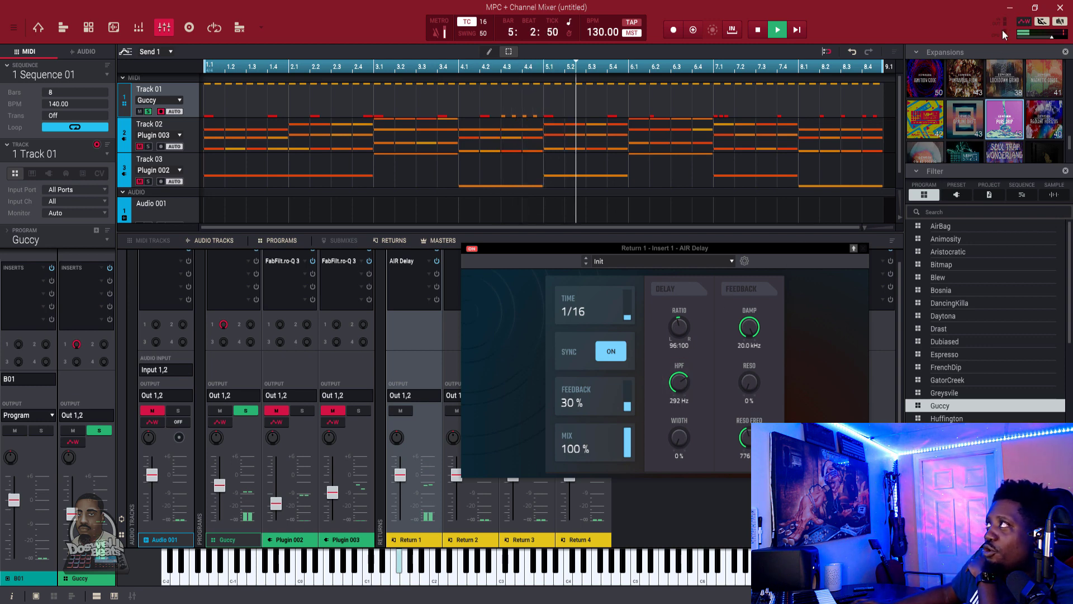
pyautogui.moveTo(627, 441); pyautogui.dragTo(666, 273)
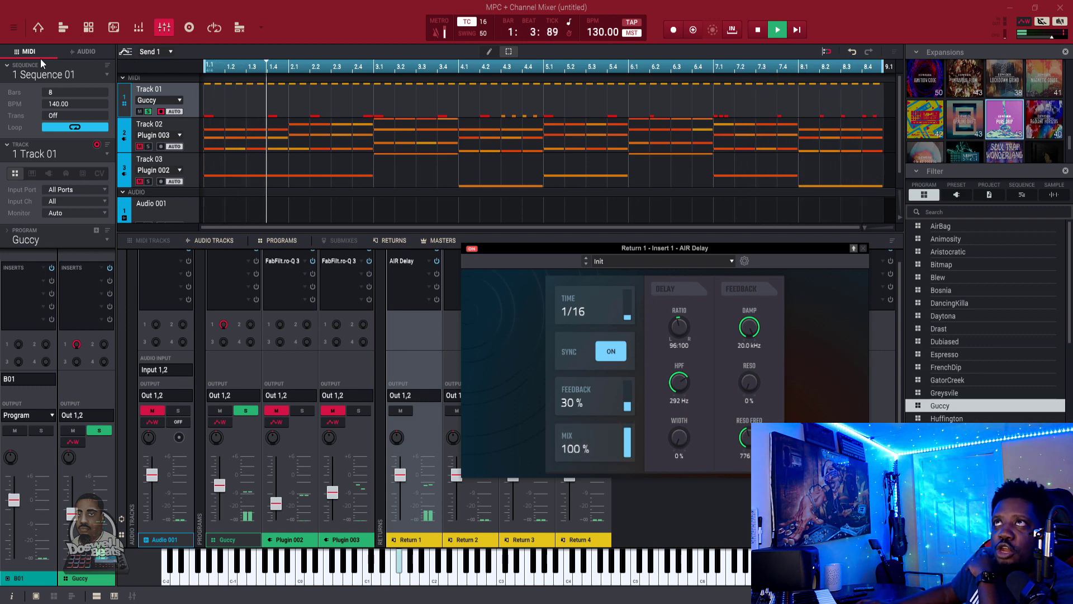
# - Switch to Main mode, lower the AIR Delay mix to 0% and move the plug-in window below the note grid
pyautogui.click(41, 27)
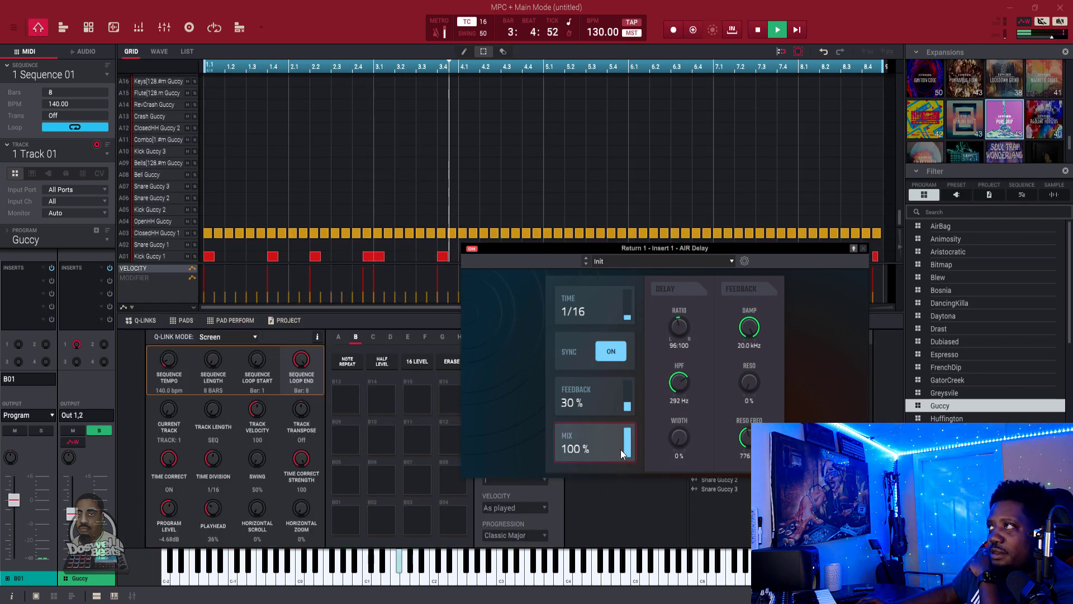
pyautogui.moveTo(619, 451); pyautogui.dragTo(643, 492)
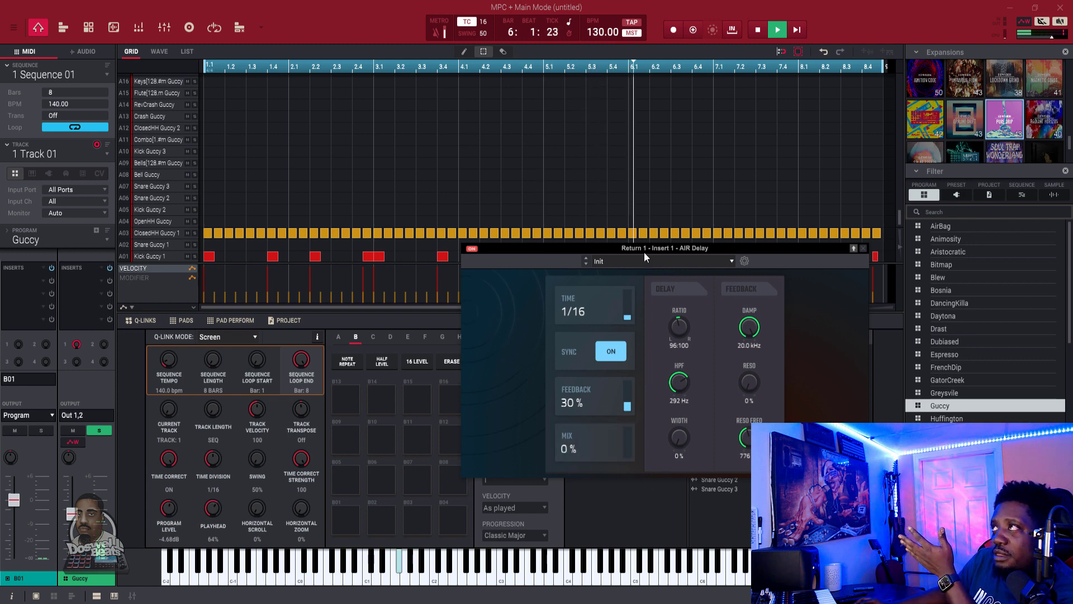
pyautogui.moveTo(643, 255); pyautogui.dragTo(626, 357)
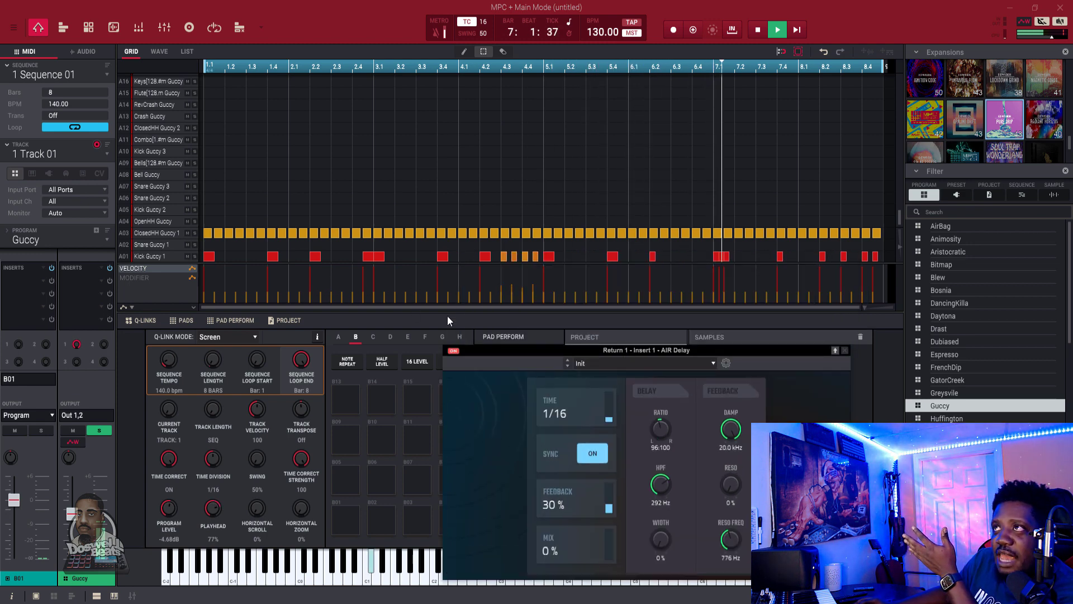
pyautogui.moveTo(611, 544); pyautogui.dragTo(620, 574)
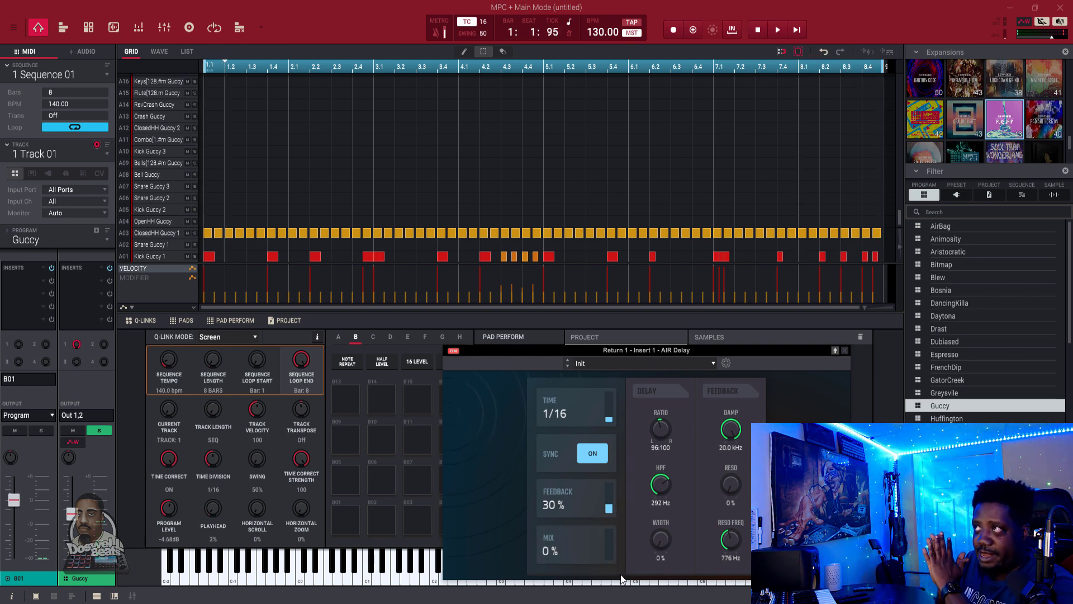
# - Return to the channel mixer and reposition the AIR Delay window so that Return 1's insert slots are uncovered
pyautogui.click(164, 27)
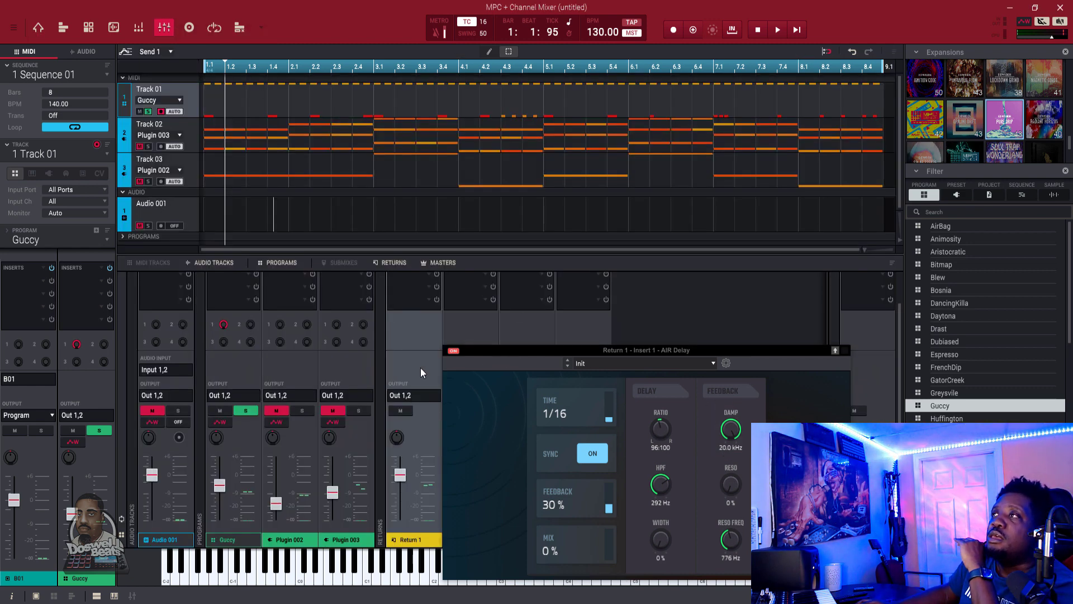
pyautogui.moveTo(655, 350); pyautogui.dragTo(733, 312)
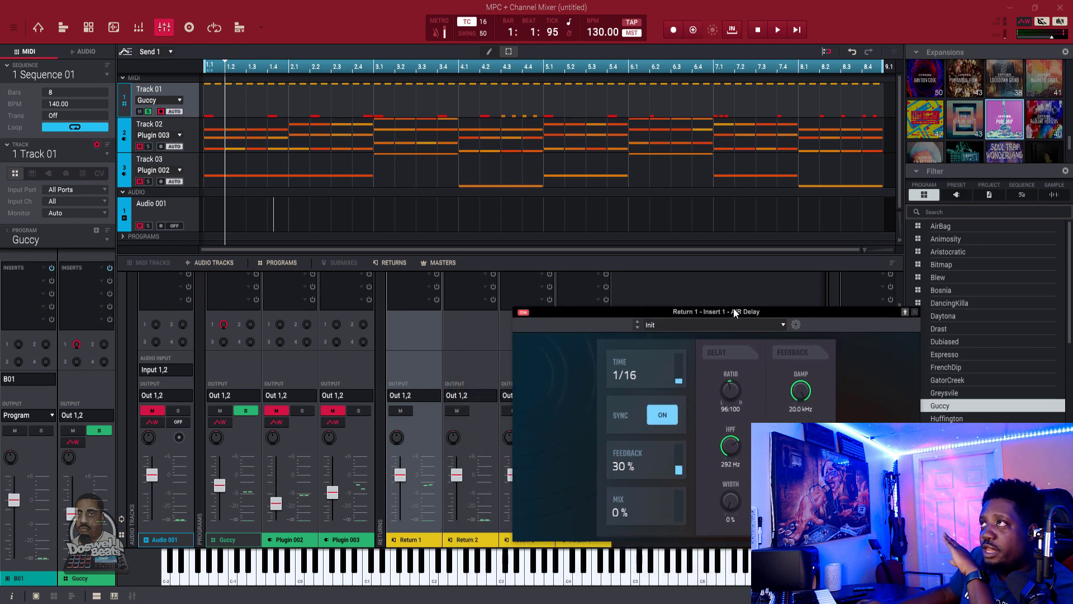
pyautogui.scroll(2, 442, 330)
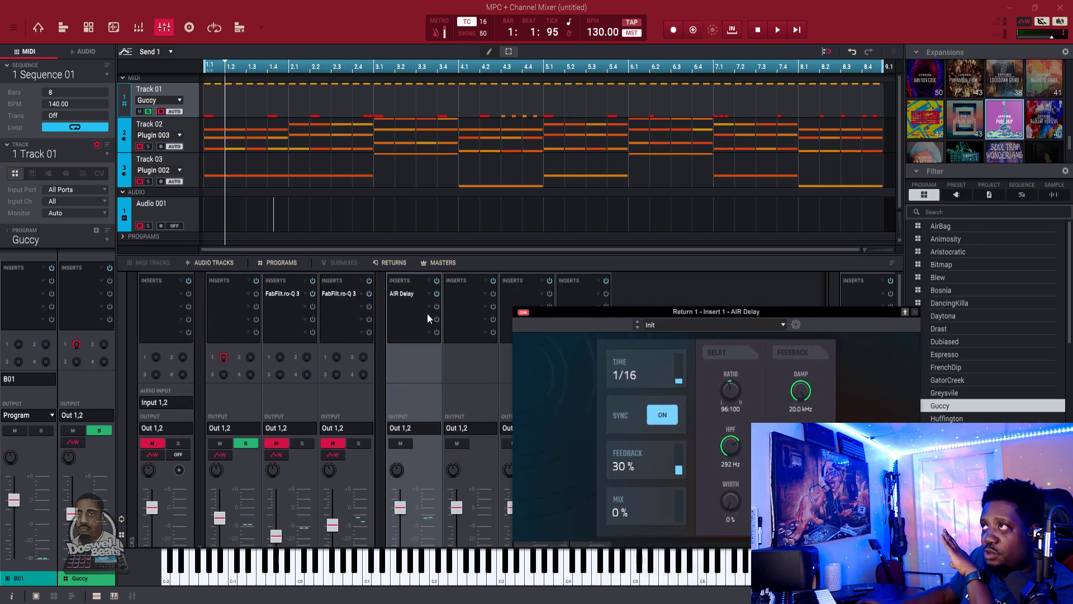
pyautogui.moveTo(742, 313); pyautogui.dragTo(716, 279)
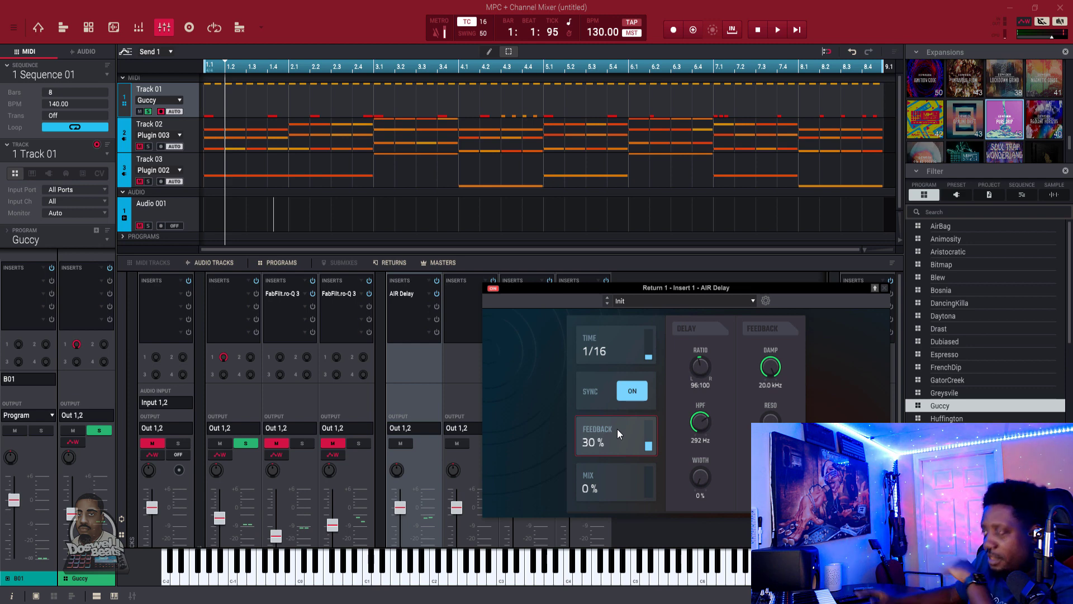
# - Play the sequence, raise the AIR Delay mix to 100% and stop playback
pyautogui.press('space')
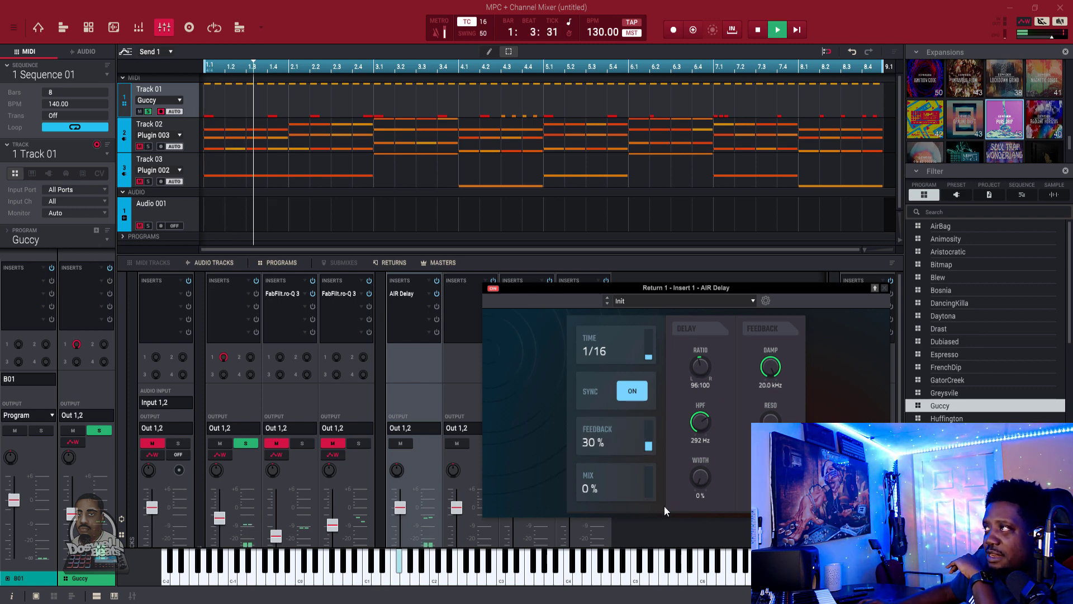
pyautogui.moveTo(645, 488); pyautogui.dragTo(646, 394)
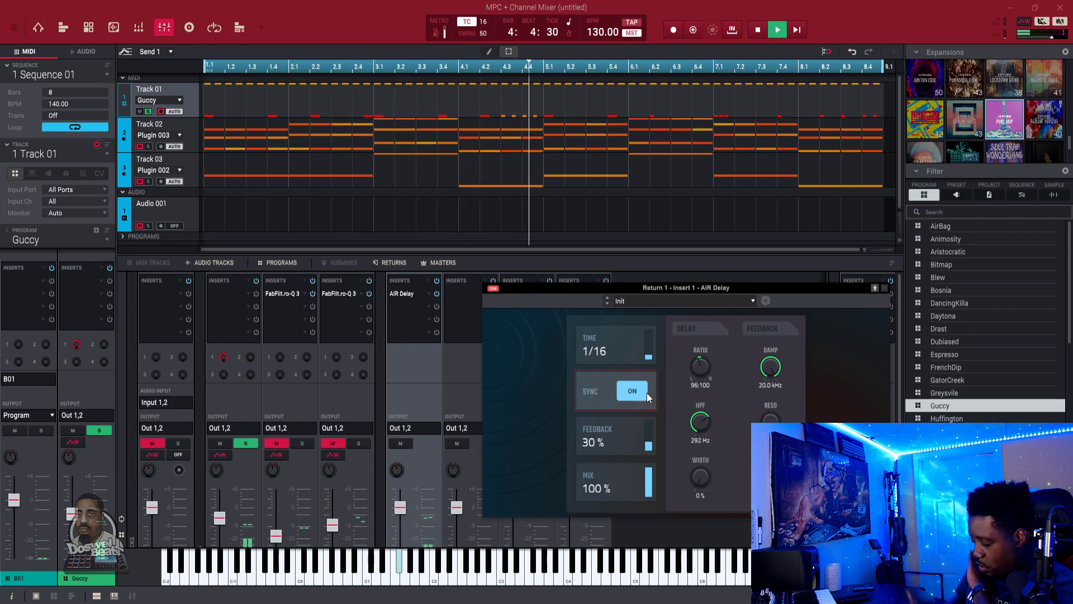
pyautogui.press('space')
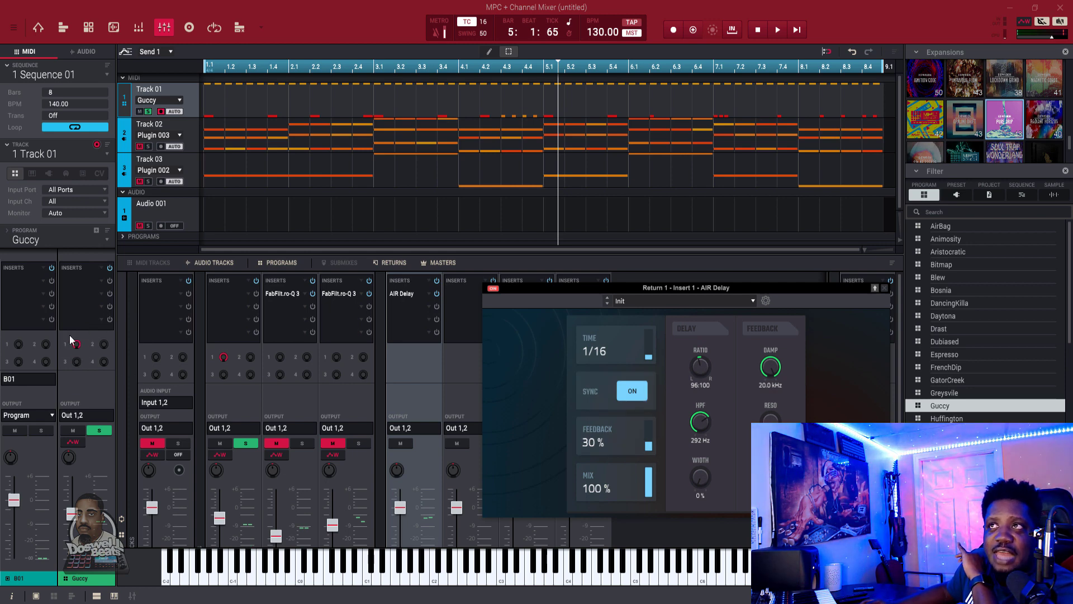
# - Turn the Guccy program's Send 1 all the way down
pyautogui.moveTo(78, 344)
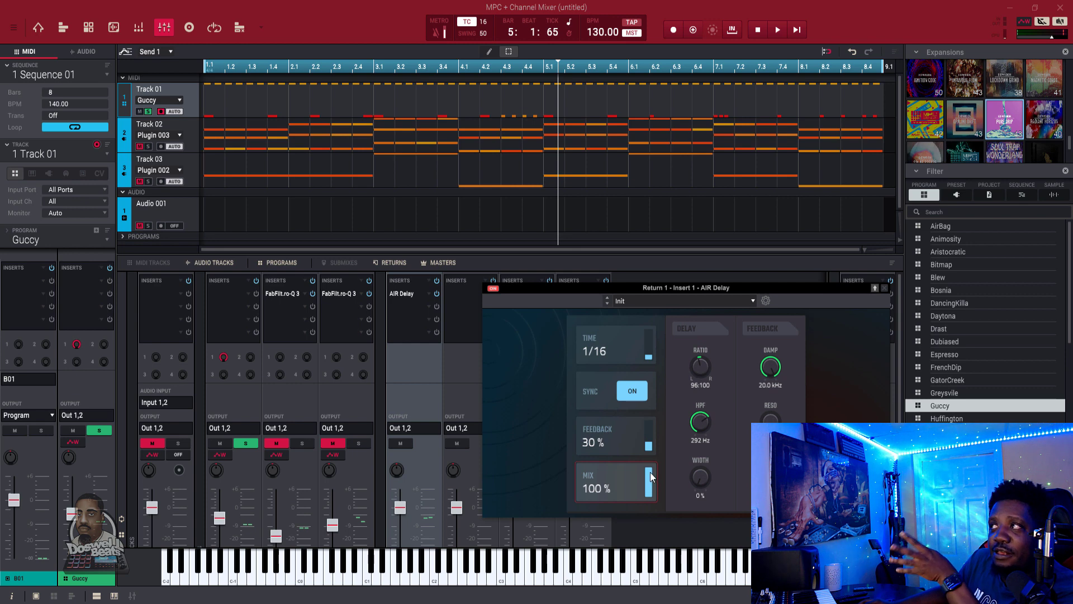
pyautogui.moveTo(649, 471); pyautogui.dragTo(655, 573)
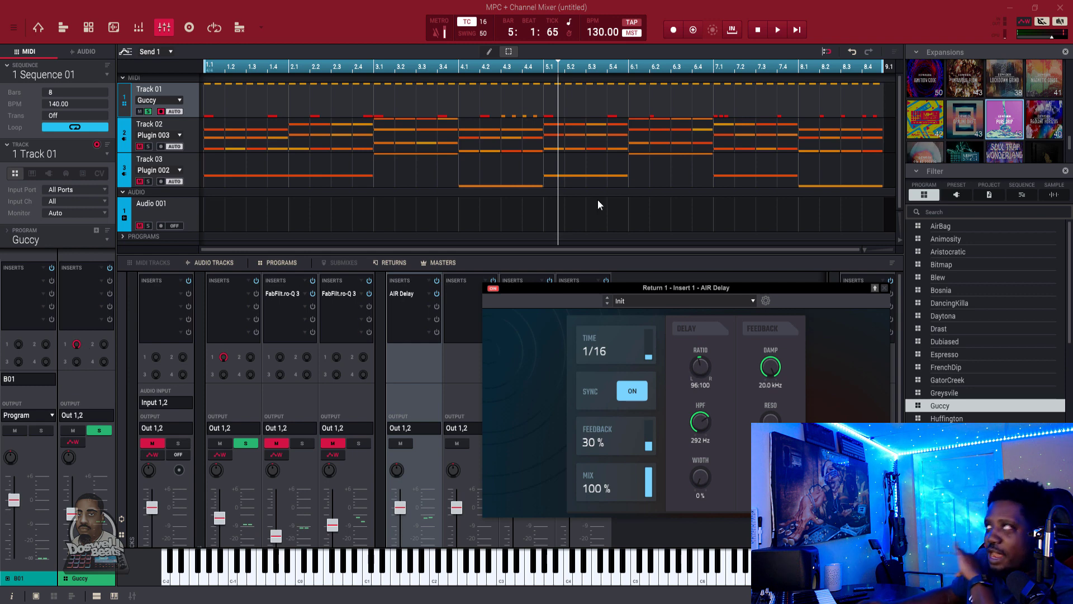
pyautogui.moveTo(79, 343); pyautogui.dragTo(79, 402)
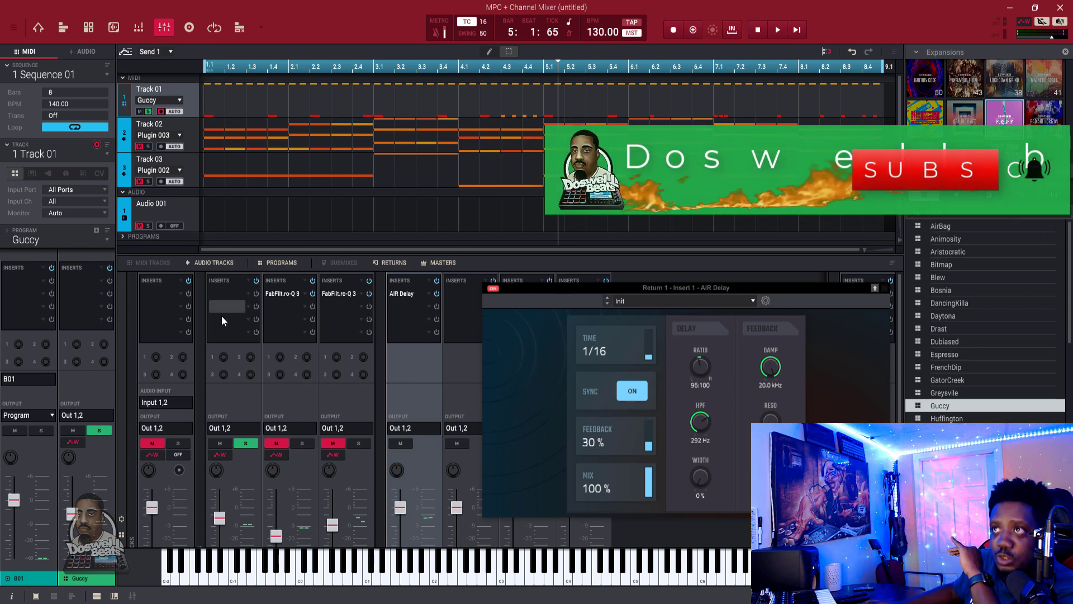
# - Return to Main mode, place the AIR Delay window below the note grid and enable global automation writing
pyautogui.moveTo(47, 347)
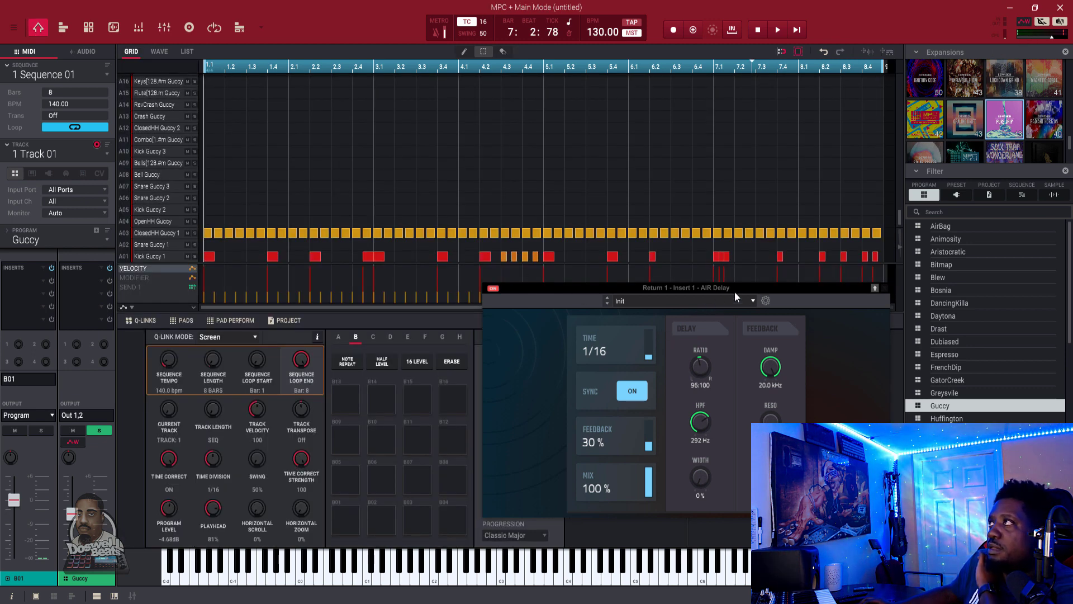
pyautogui.moveTo(734, 290); pyautogui.dragTo(705, 314)
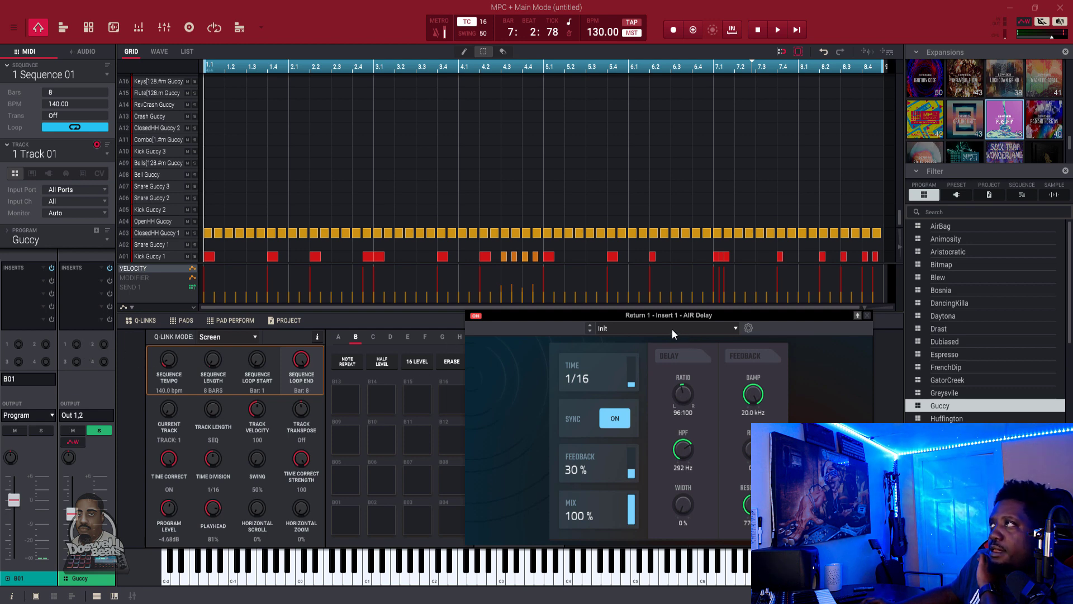
pyautogui.click(1025, 22)
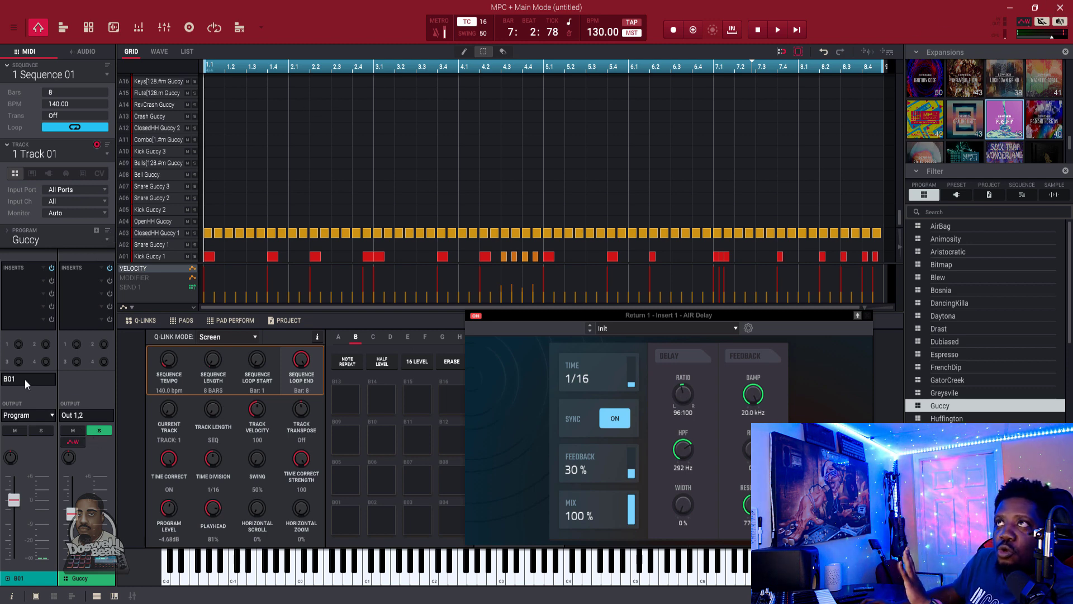
# - Record Send 1 automation on the Guccy program during playback by sweeping the send between -INF and 0.00 dB, ending at 0.00 dB
pyautogui.moveTo(76, 341); pyautogui.dragTo(76, 280)
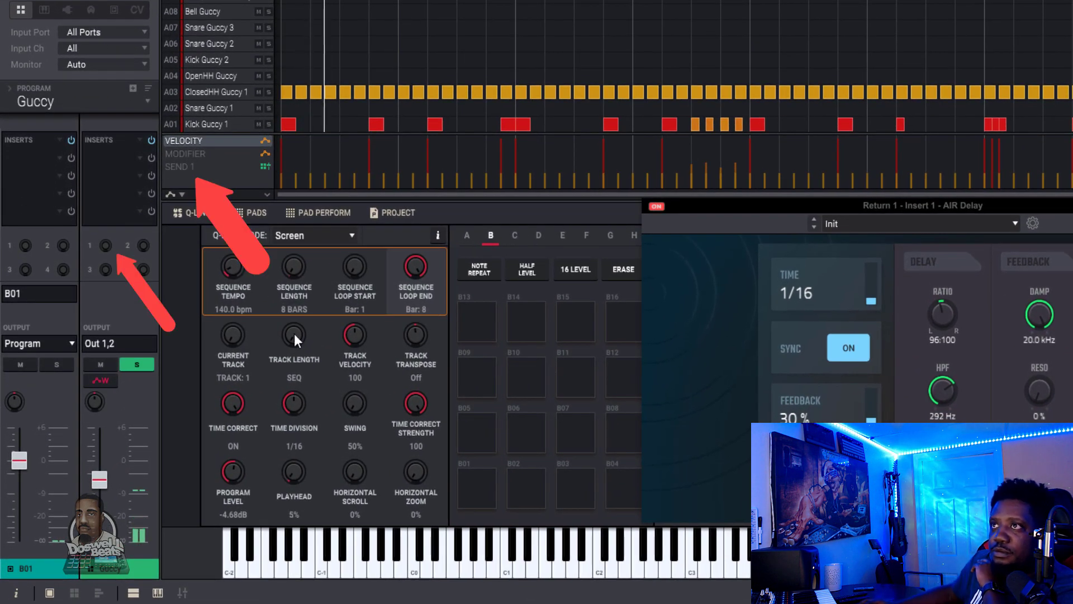
pyautogui.moveTo(104, 246)
pyautogui.mouseDown()
pyautogui.moveTo(104, 177)
pyautogui.moveTo(104, 247)
pyautogui.mouseUp()
pyautogui.doubleClick(106, 244)
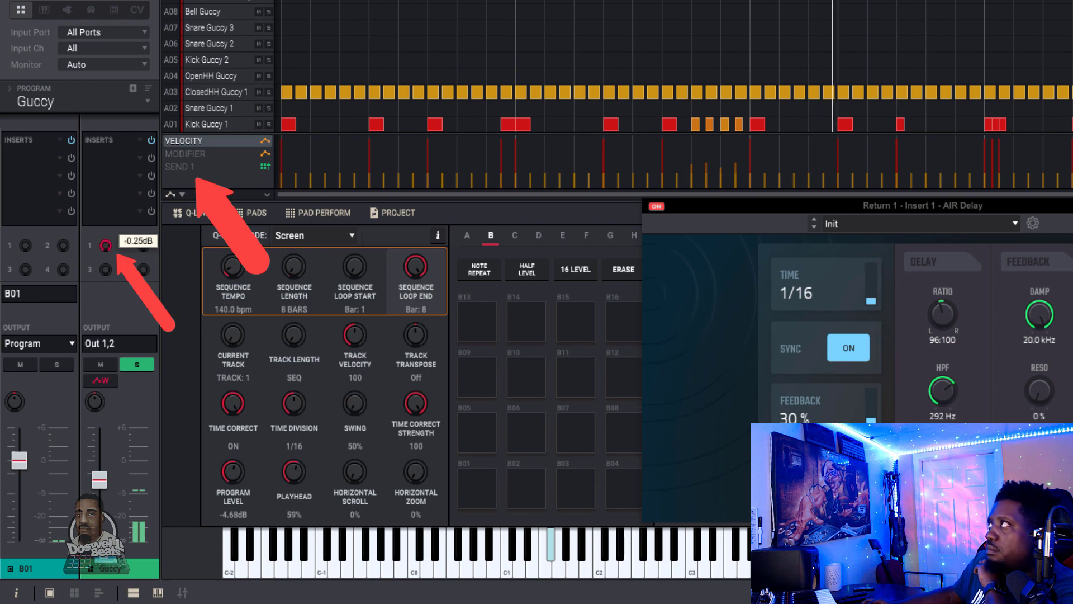
pyautogui.moveTo(105, 245); pyautogui.dragTo(105, 315)
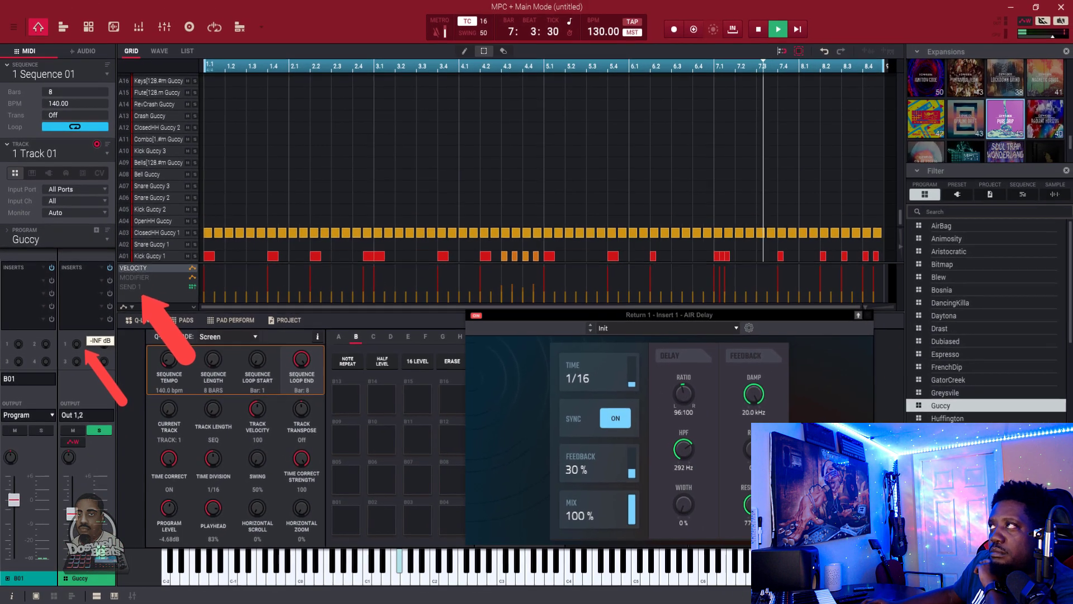
pyautogui.doubleClick(77, 343)
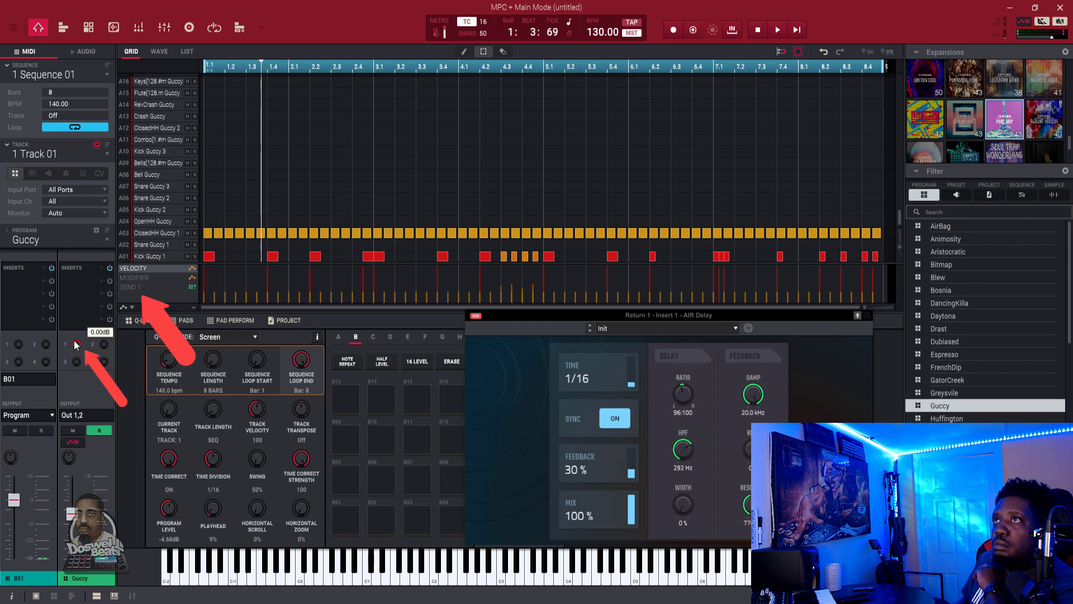
# - Play the sequence with the Send 1 automation lane displayed under the note grid, and stop playback after reviewing the curve
pyautogui.press('space')
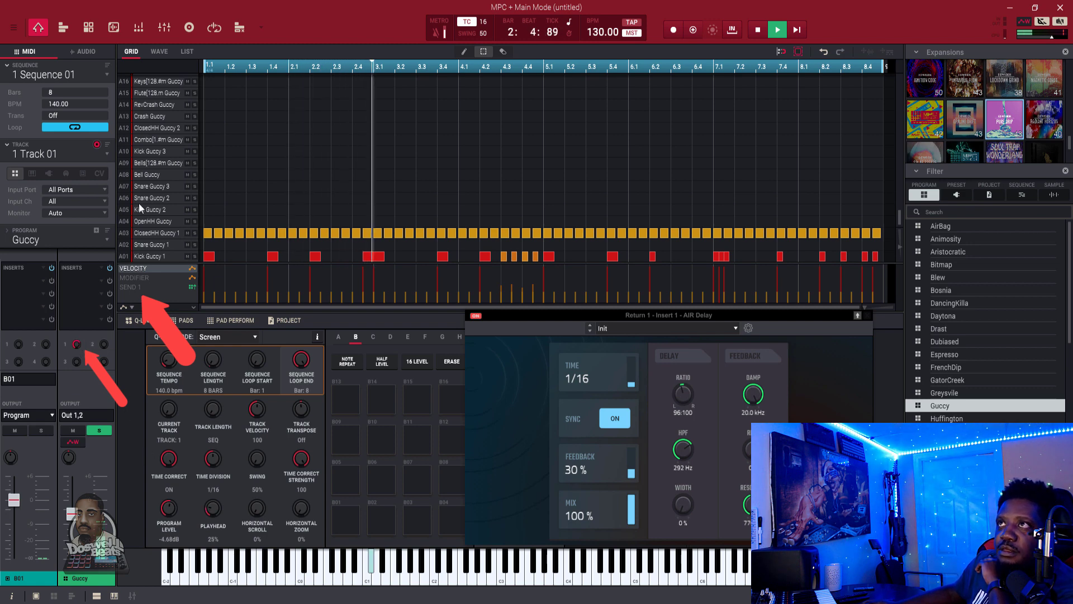
pyautogui.click(130, 286)
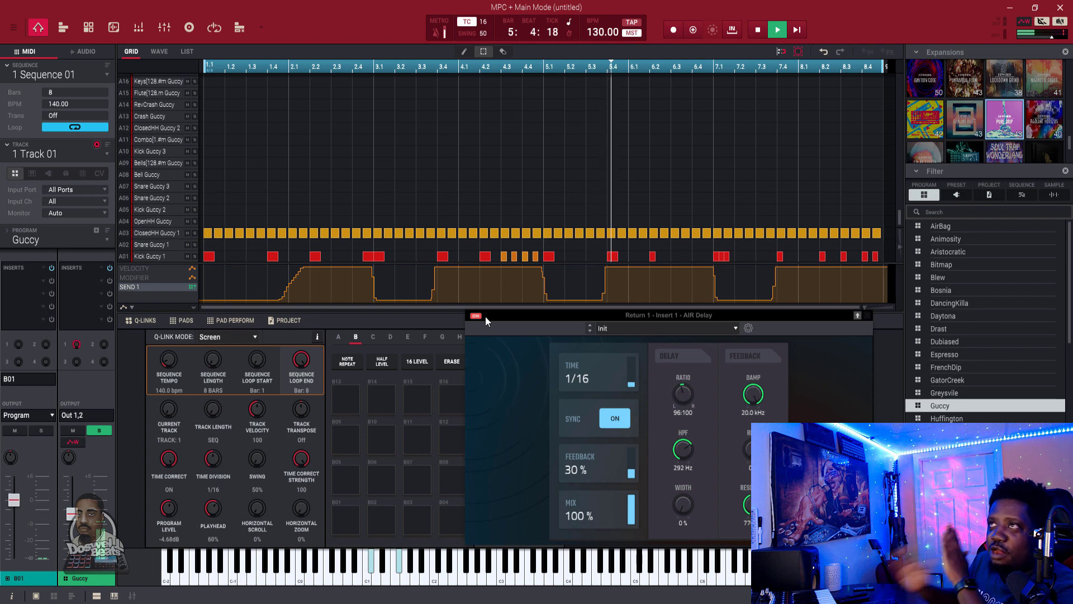
pyautogui.moveTo(82, 342)
pyautogui.press('space')
pyautogui.scroll(-10, 76, 344)
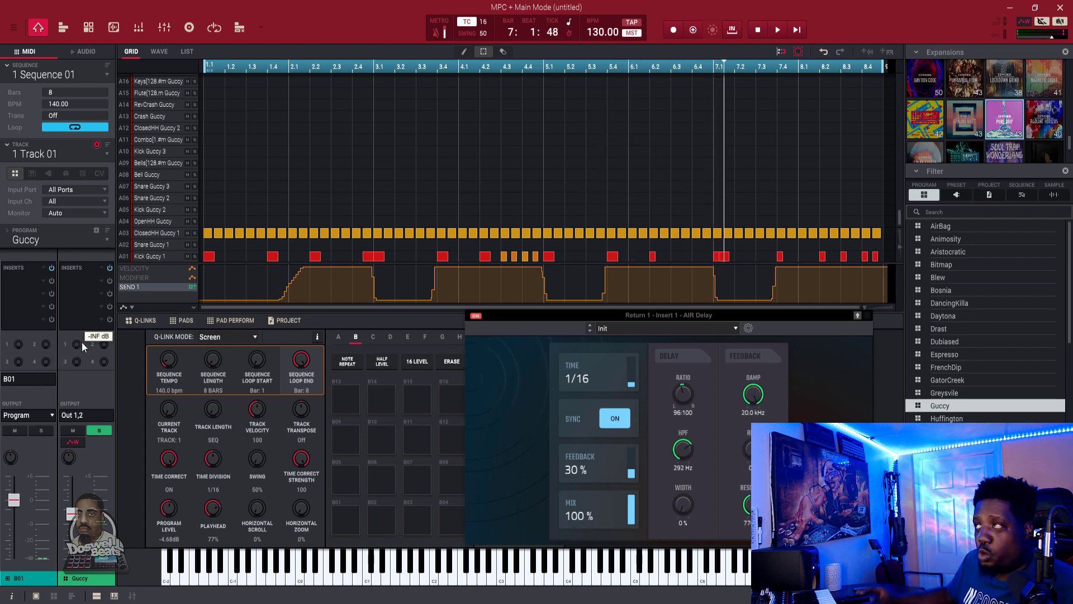